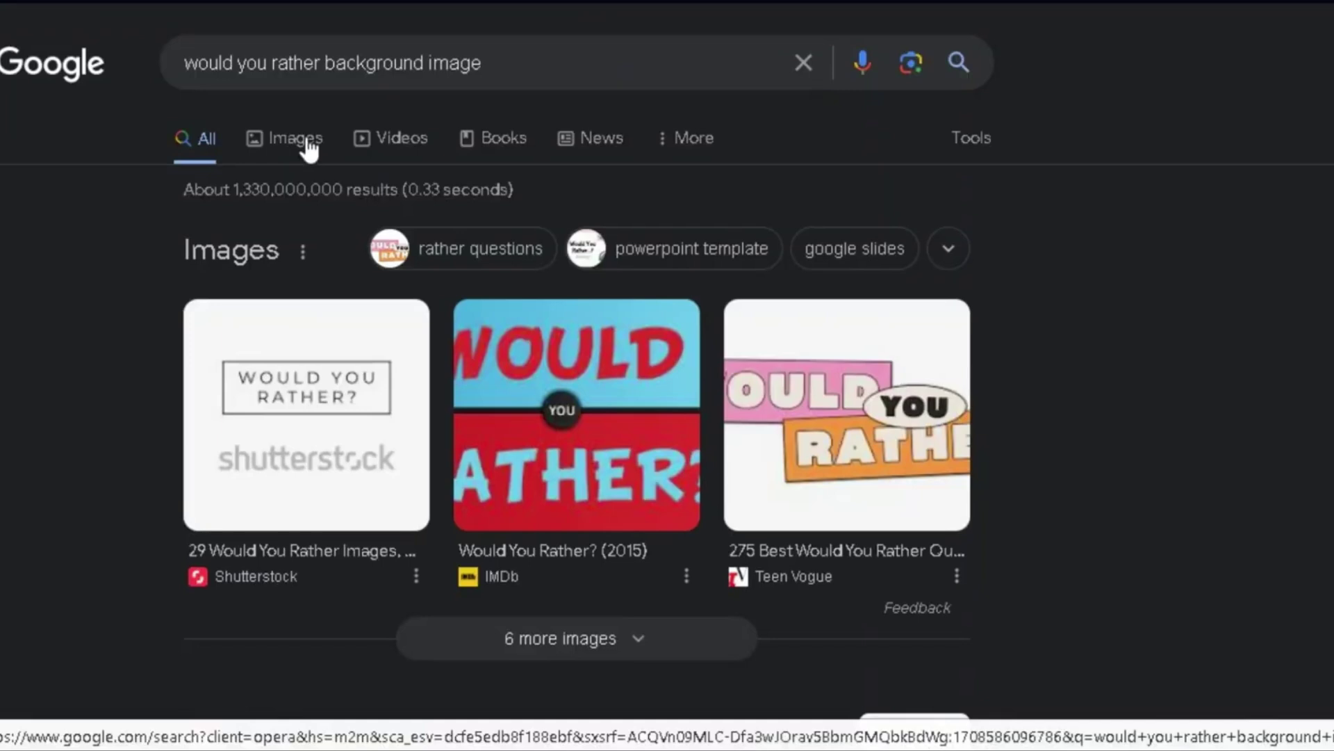
# - Show image results for 'would you rather background image' and preview the red-and-blue OR background
pyautogui.click(305, 135)
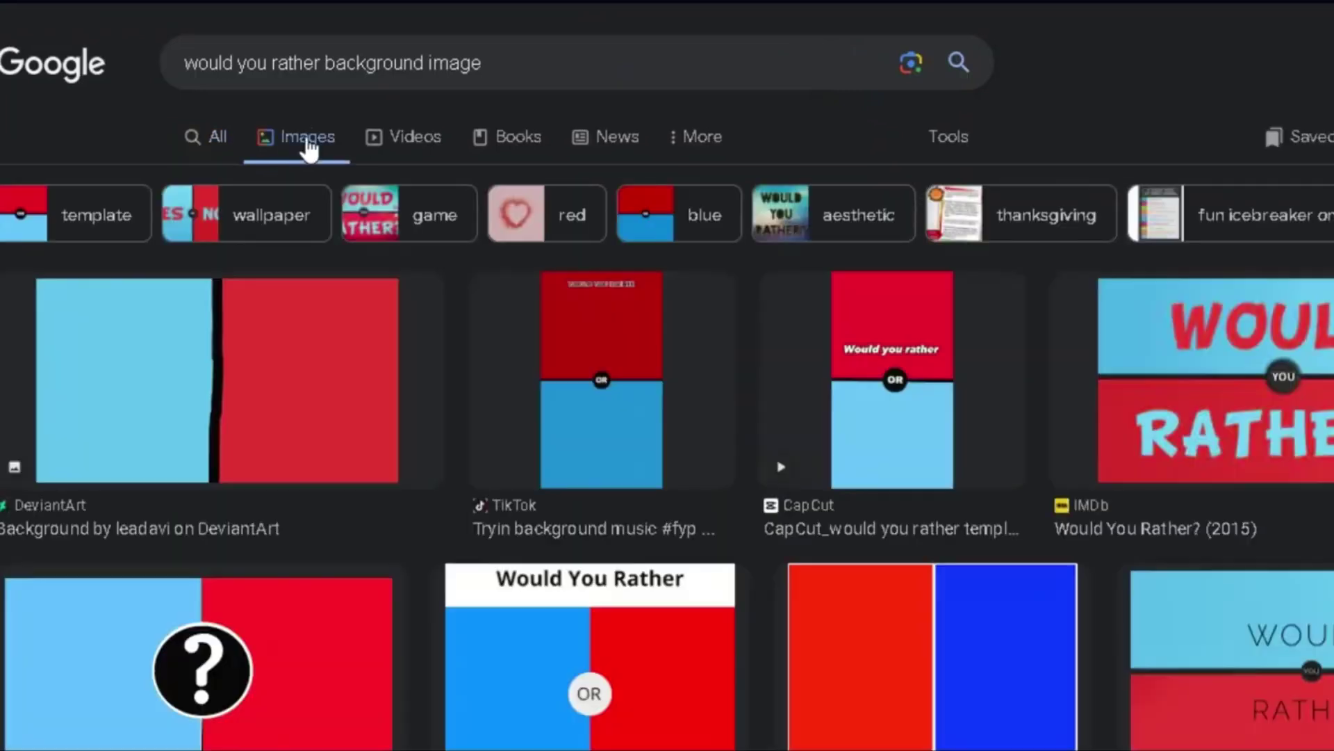
pyautogui.click(601, 358)
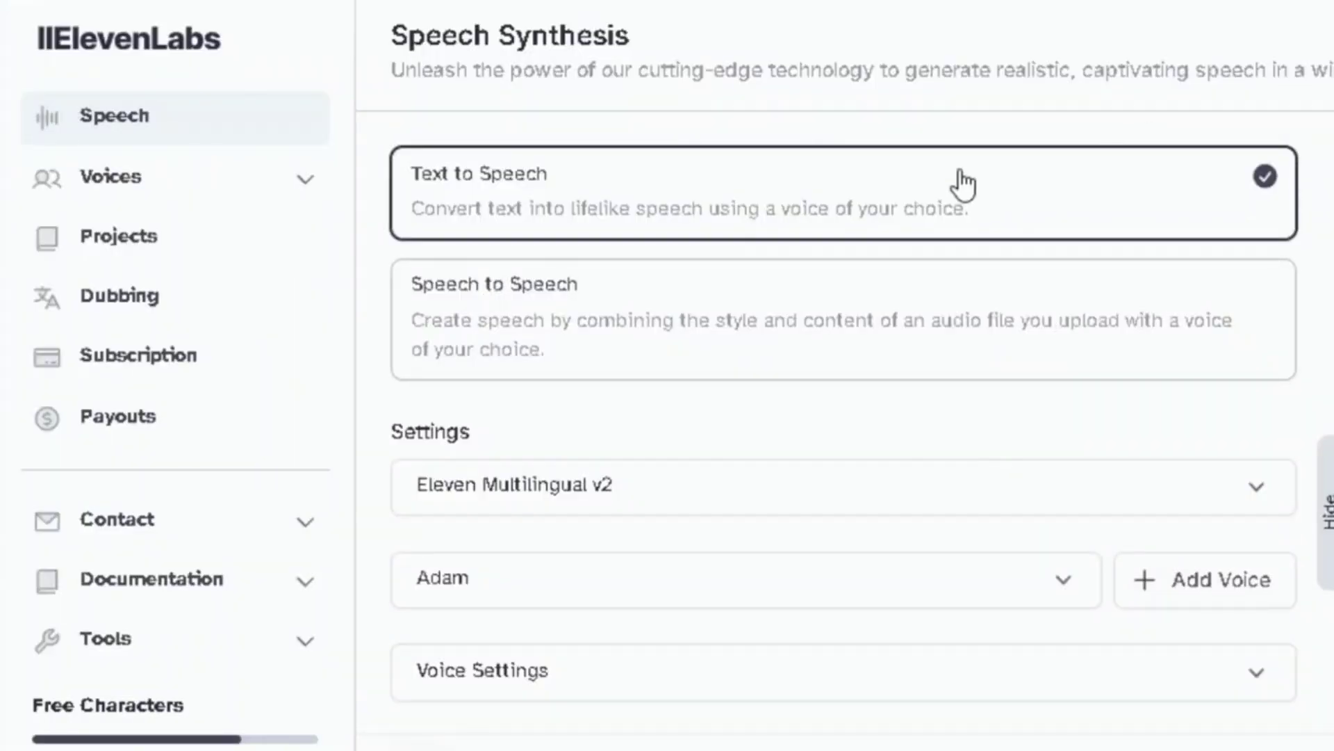
pyautogui.scroll(-1, 747, 466)
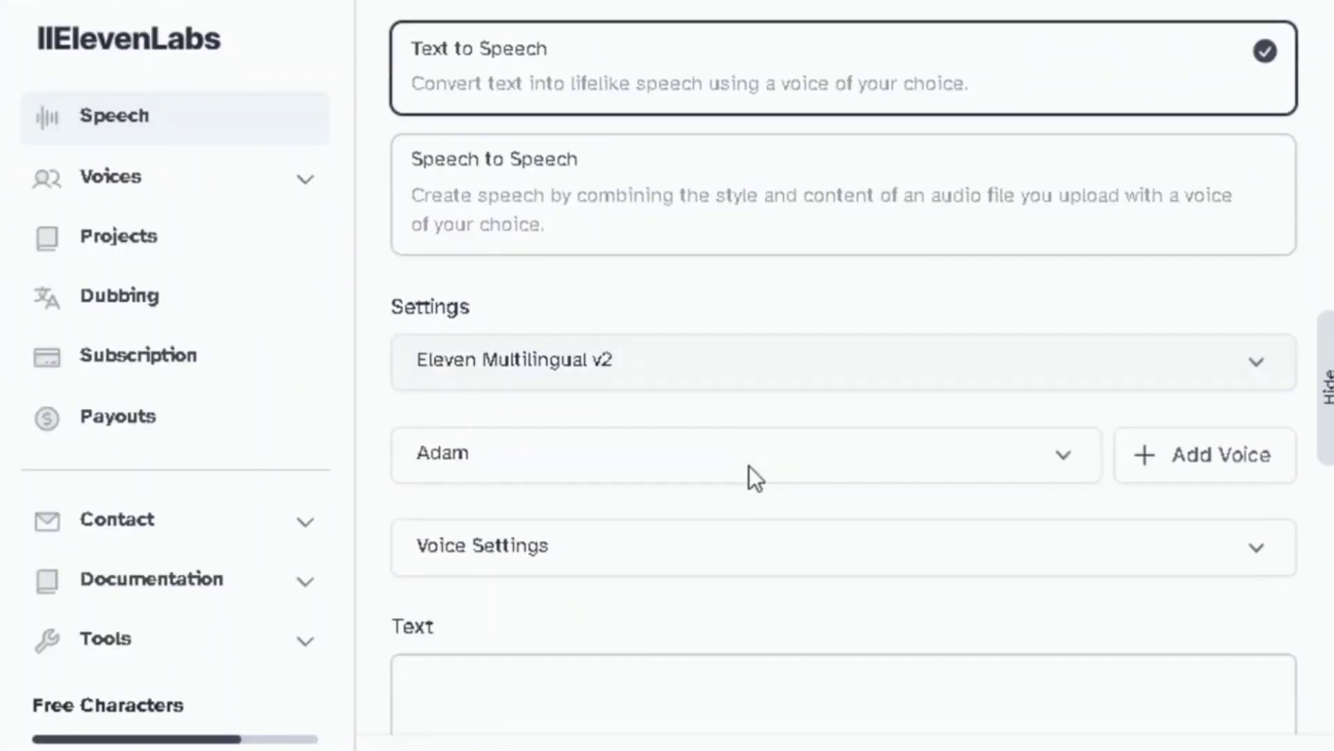
pyautogui.scroll(-3, 748, 466)
# - Generate an Adam voiceover asking 'free car or free burger for life' and download it
pyautogui.click(512, 382)
pyautogui.write('would you rather get "a free car" or "free burger for life"')
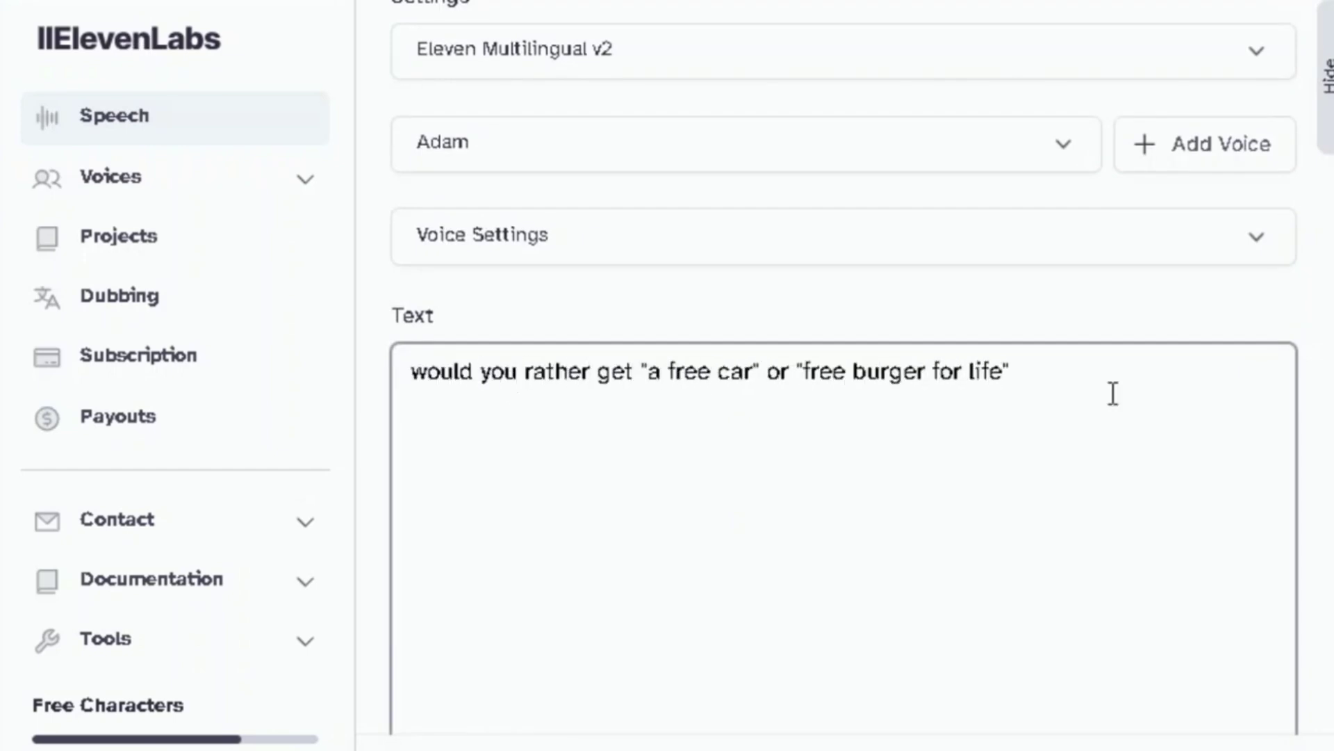
pyautogui.click(569, 579)
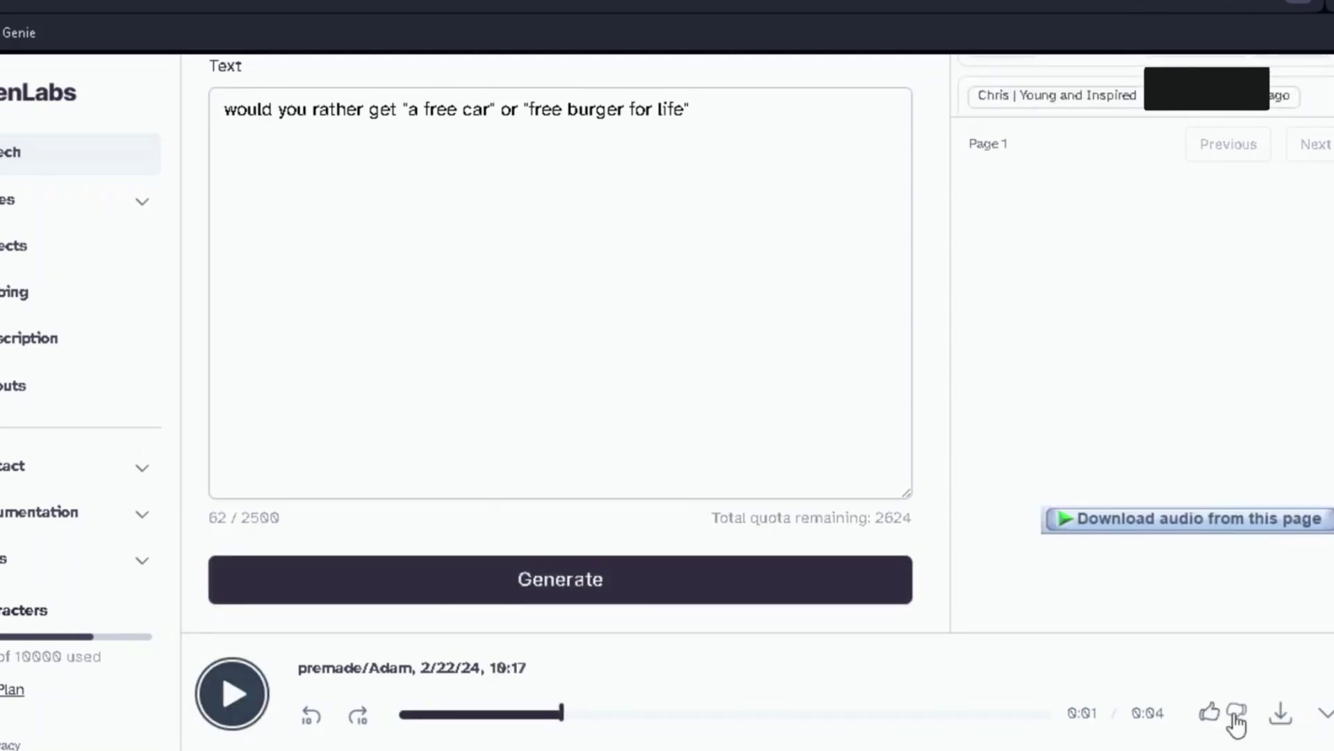
pyautogui.click(1281, 711)
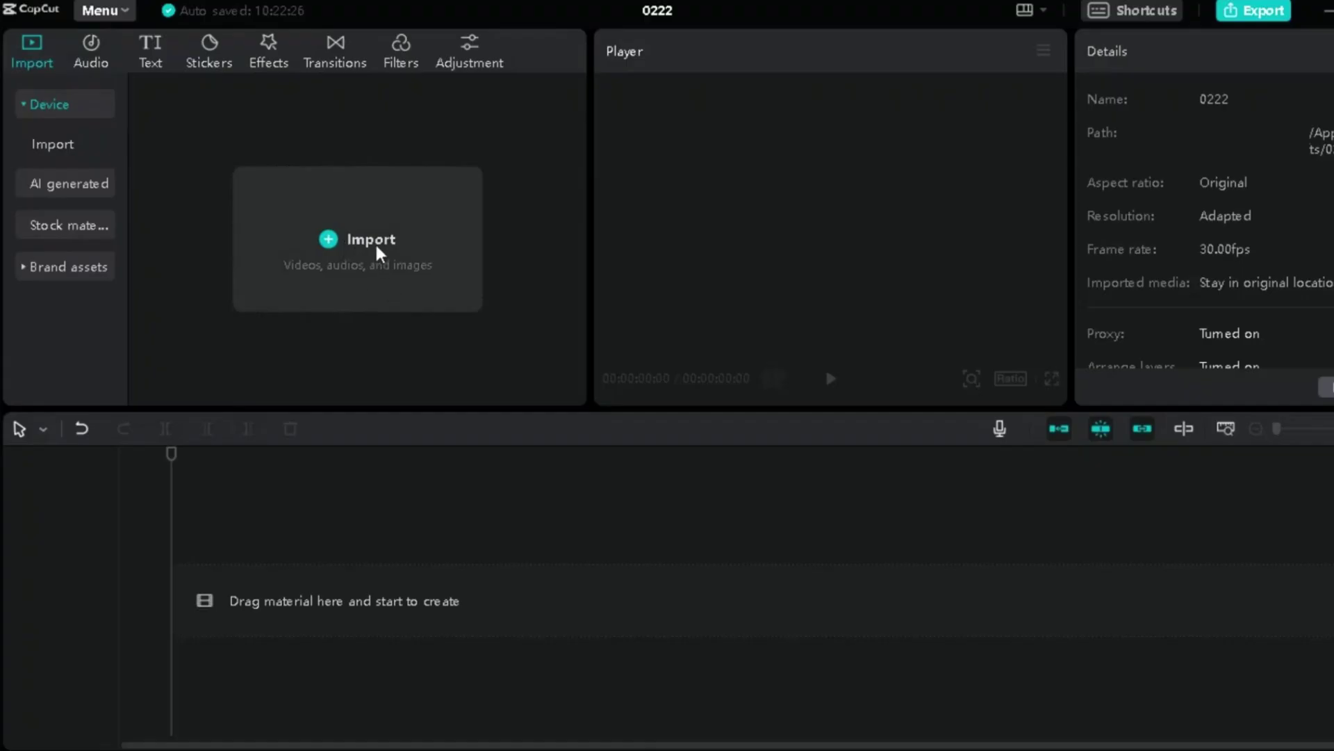
# - Import the ElevenLabs voiceover and the VS (1) background picture from Downloads
pyautogui.click(374, 241)
pyautogui.click(439, 209)
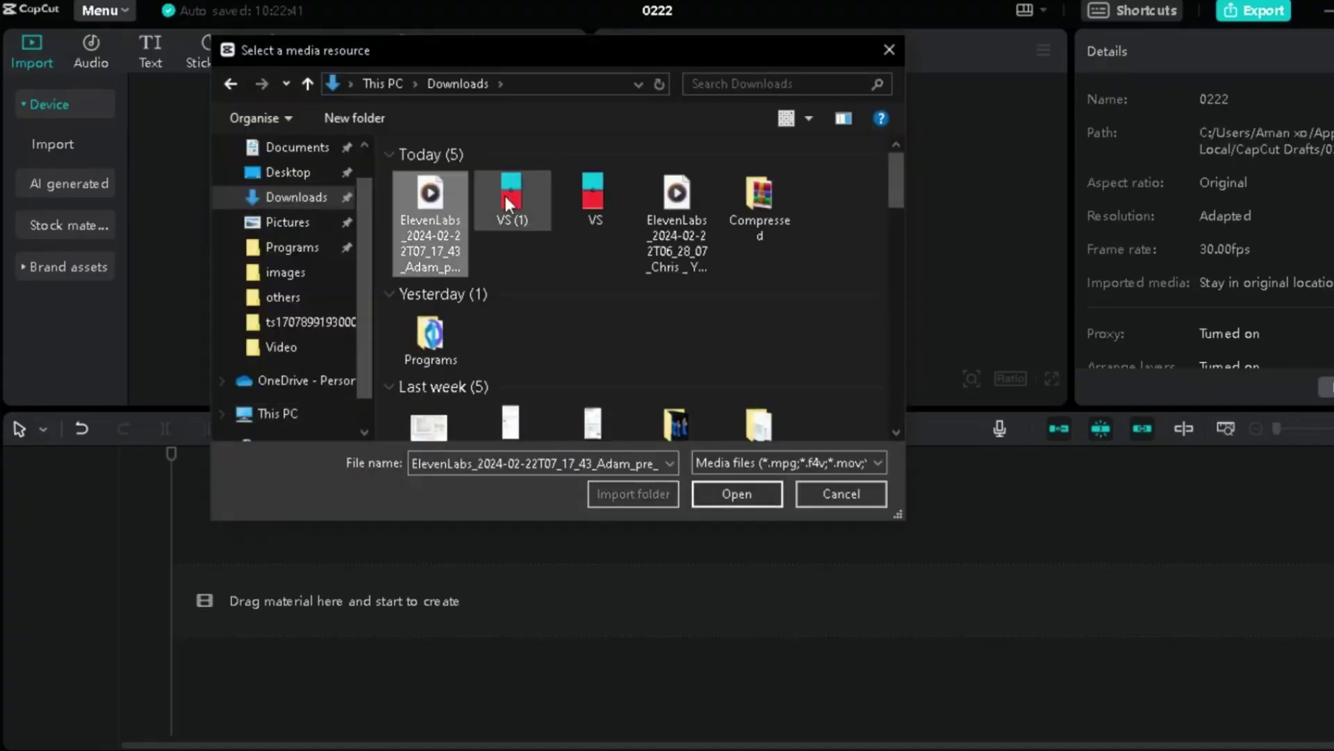
pyautogui.keyDown('ctrl'); pyautogui.click(520, 189); pyautogui.keyUp('ctrl')
pyautogui.click(737, 492)
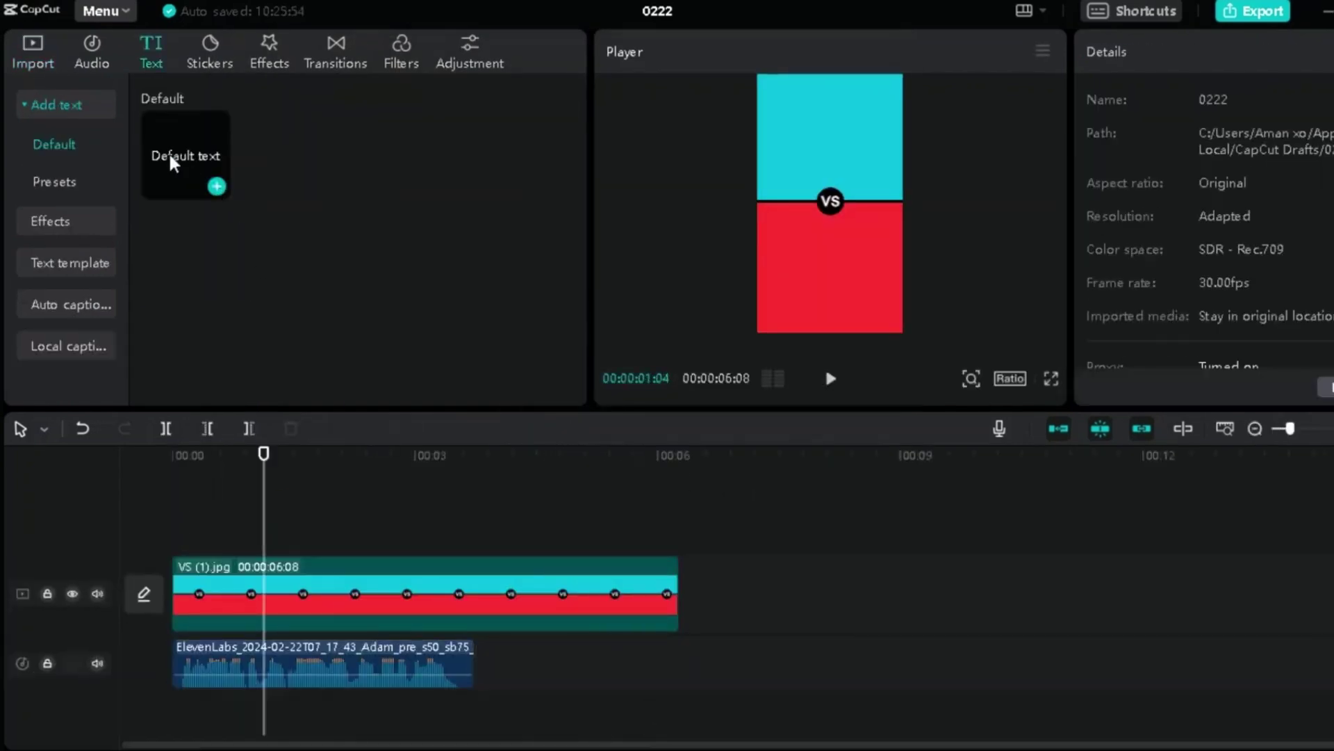
# - Add a 'Free Car' caption, then a shortened copy reading 'Free Burger For life' on the red half
pyautogui.moveTo(170, 164); pyautogui.dragTo(266, 534)
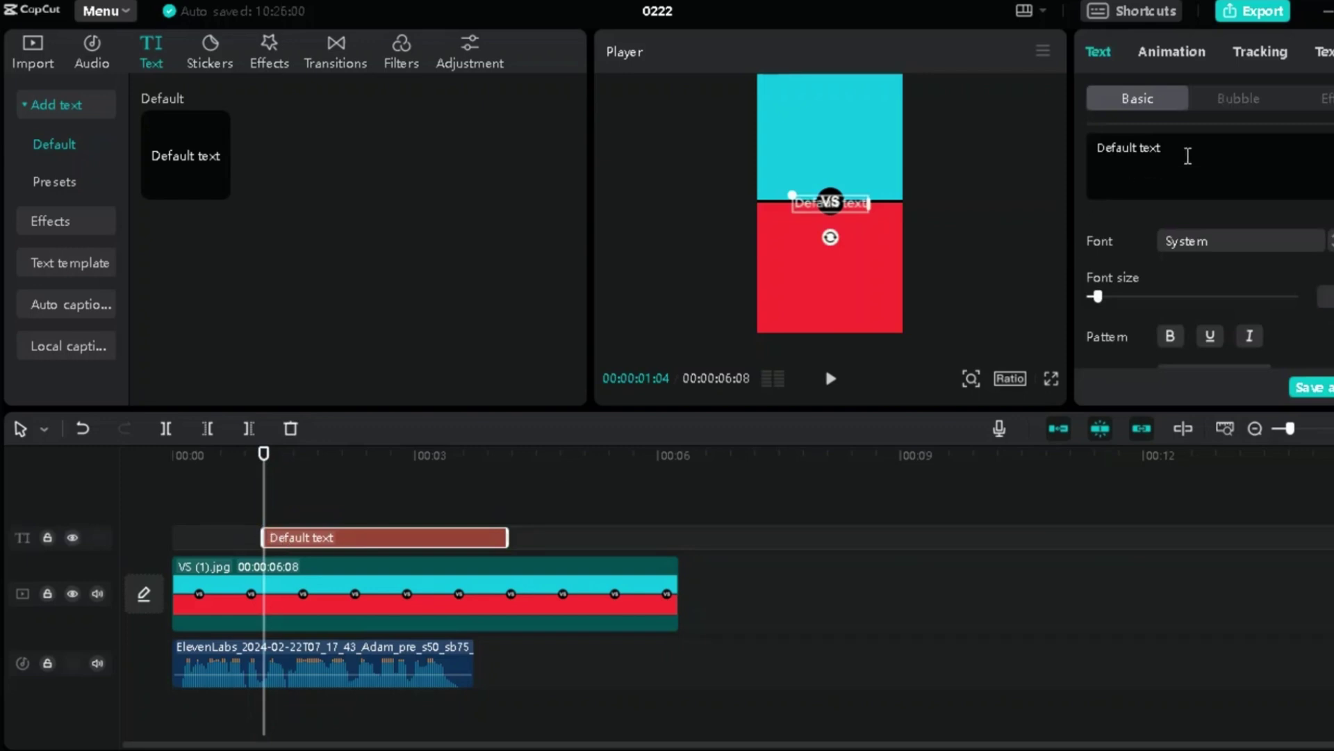
pyautogui.click(1188, 156)
pyautogui.write('Free')
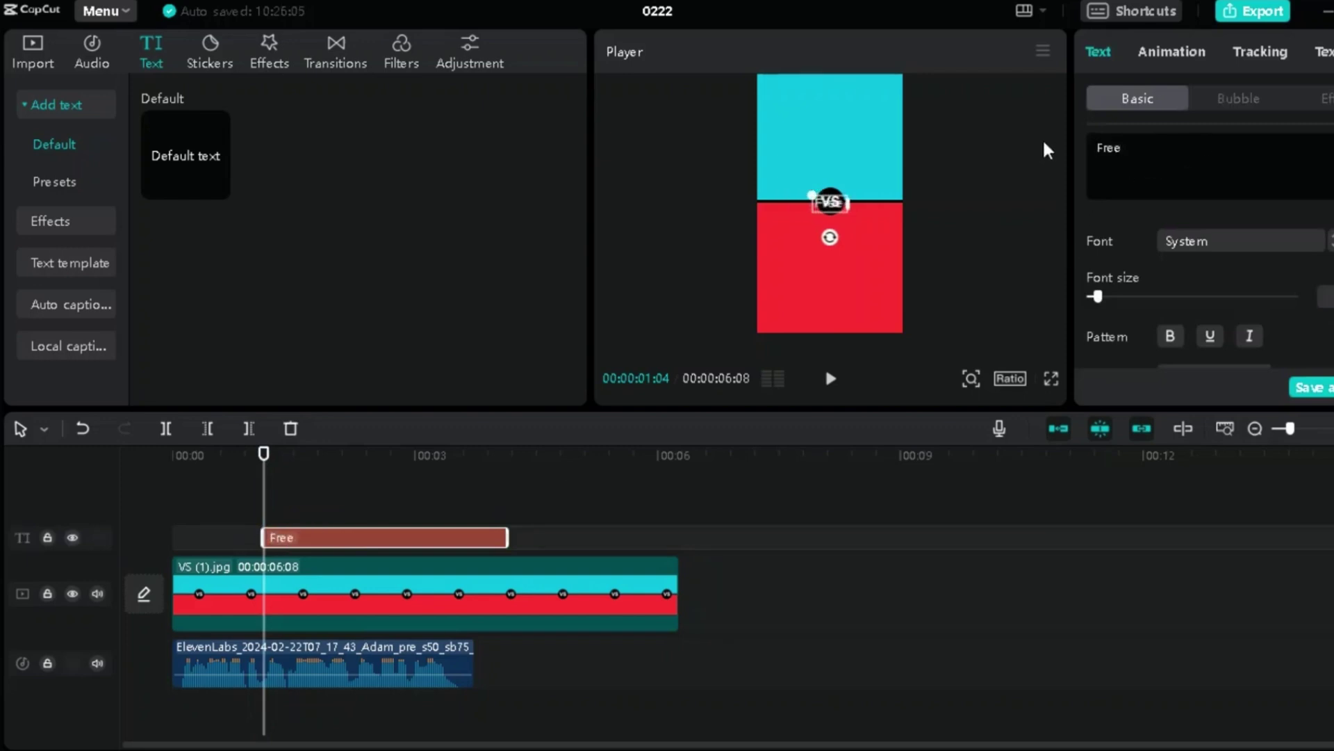
pyautogui.write(' Car')
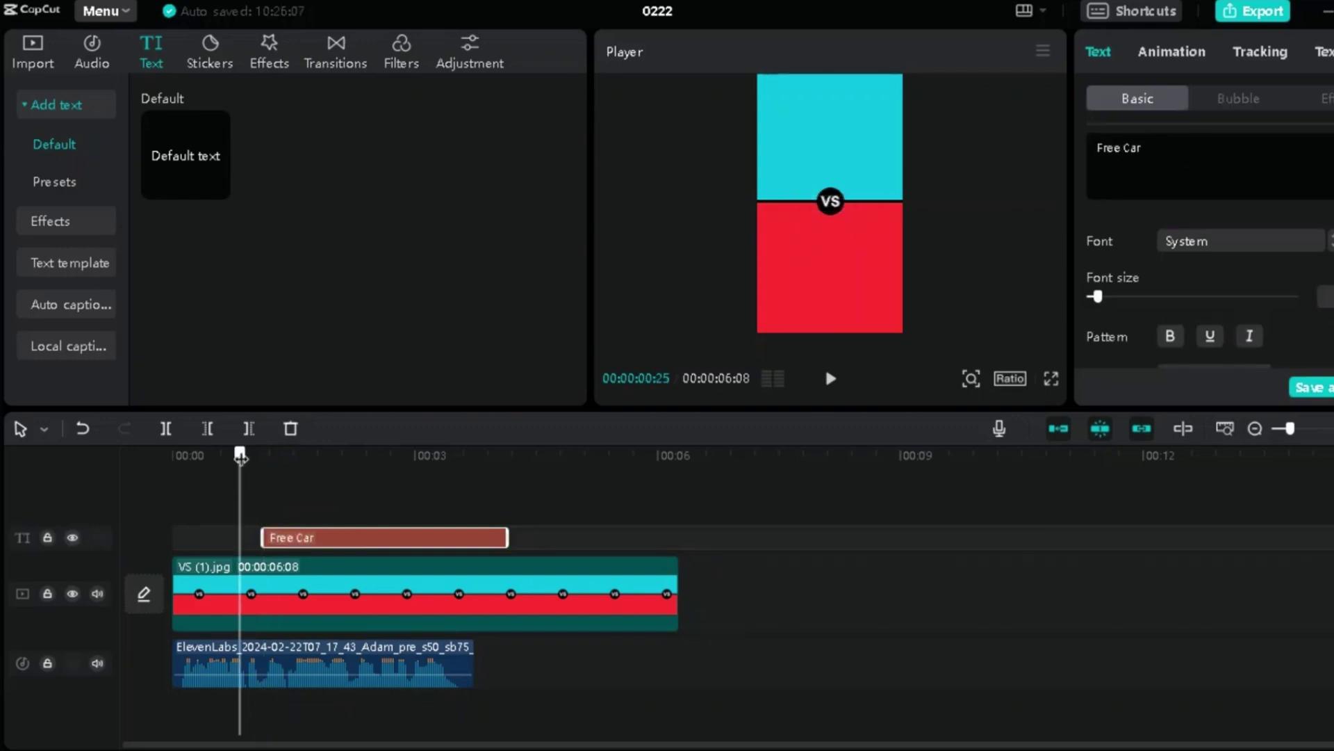
pyautogui.moveTo(465, 524); pyautogui.dragTo(418, 525)
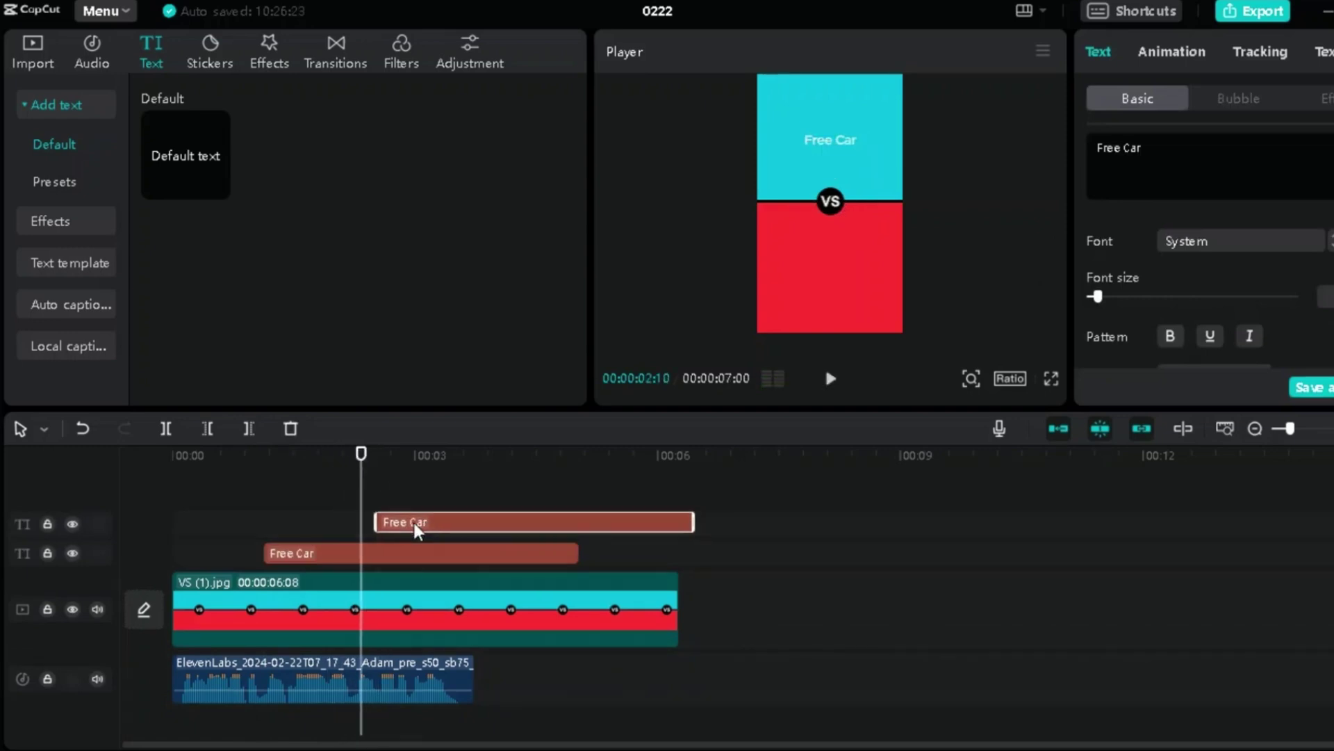
pyautogui.moveTo(694, 525); pyautogui.dragTo(574, 524)
pyautogui.moveTo(831, 141); pyautogui.dragTo(831, 263)
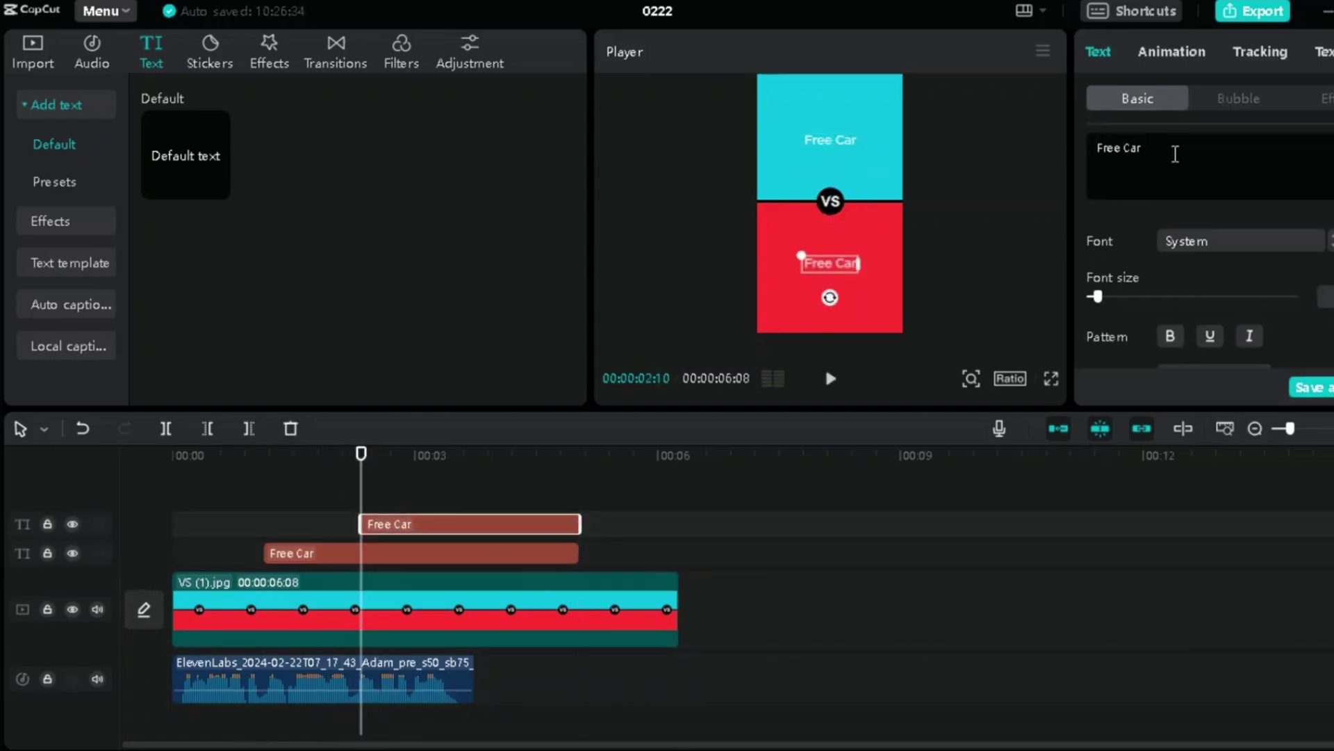
pyautogui.press('BackSpace')
pyautogui.press('BackSpace')
pyautogui.press('BackSpace')
pyautogui.write('Burger For life')
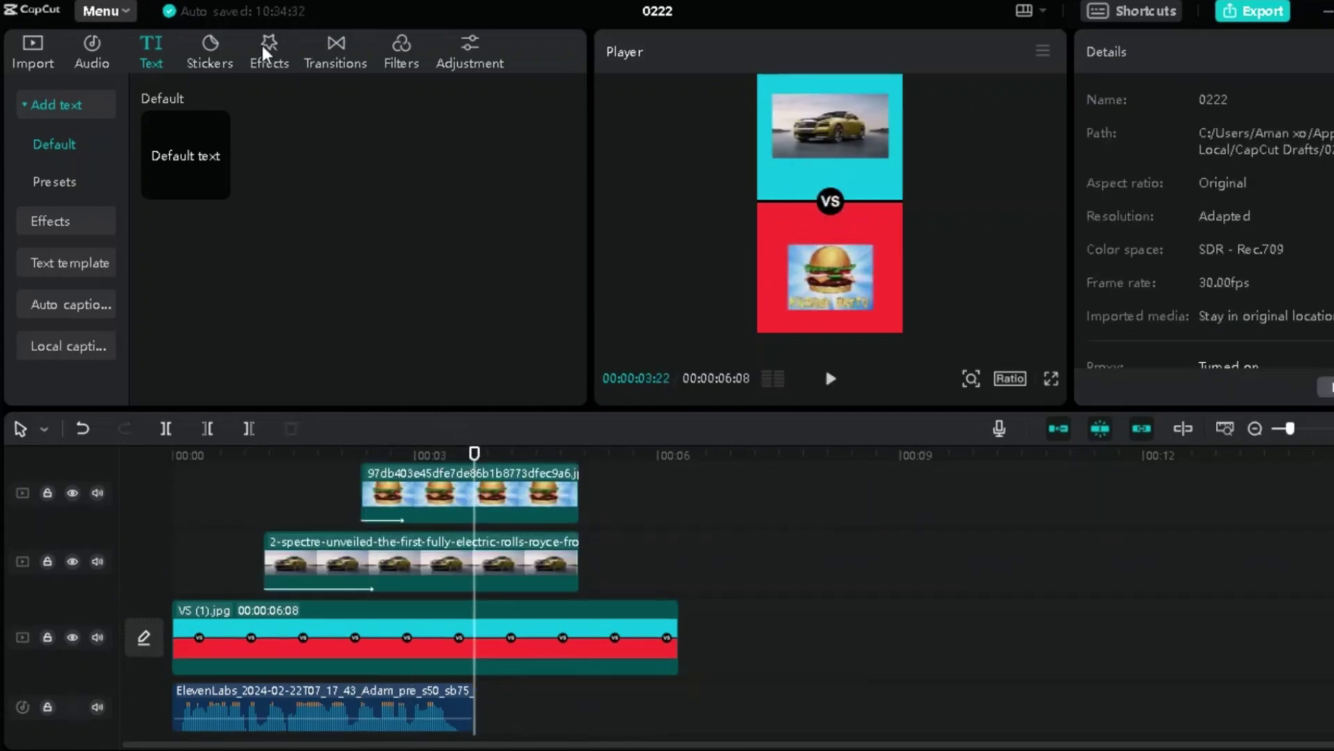
# - Position the car picture over the cyan top half and the burger over the red bottom
pyautogui.click(212, 49)
# - Place the Favorites clock sticker below the VS badge and play back from about 3 seconds
pyautogui.click(216, 52)
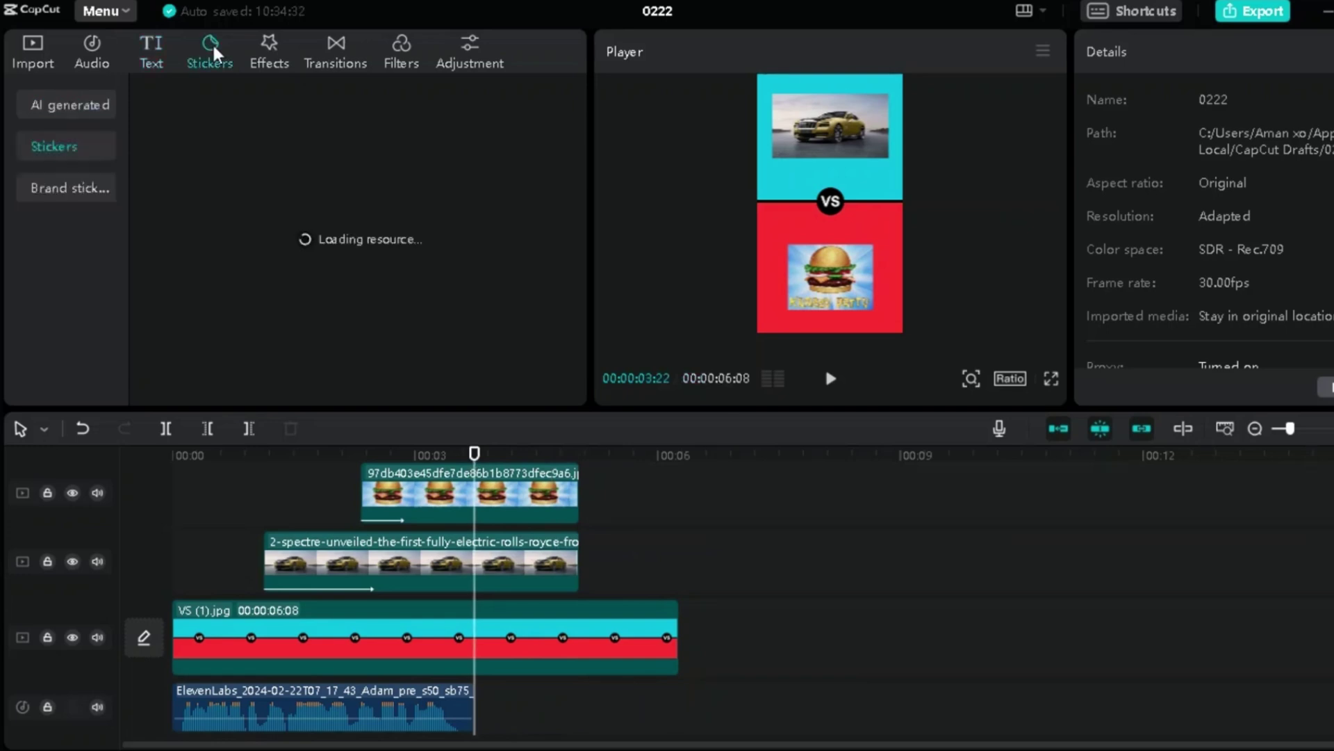
pyautogui.moveTo(187, 318); pyautogui.dragTo(839, 250)
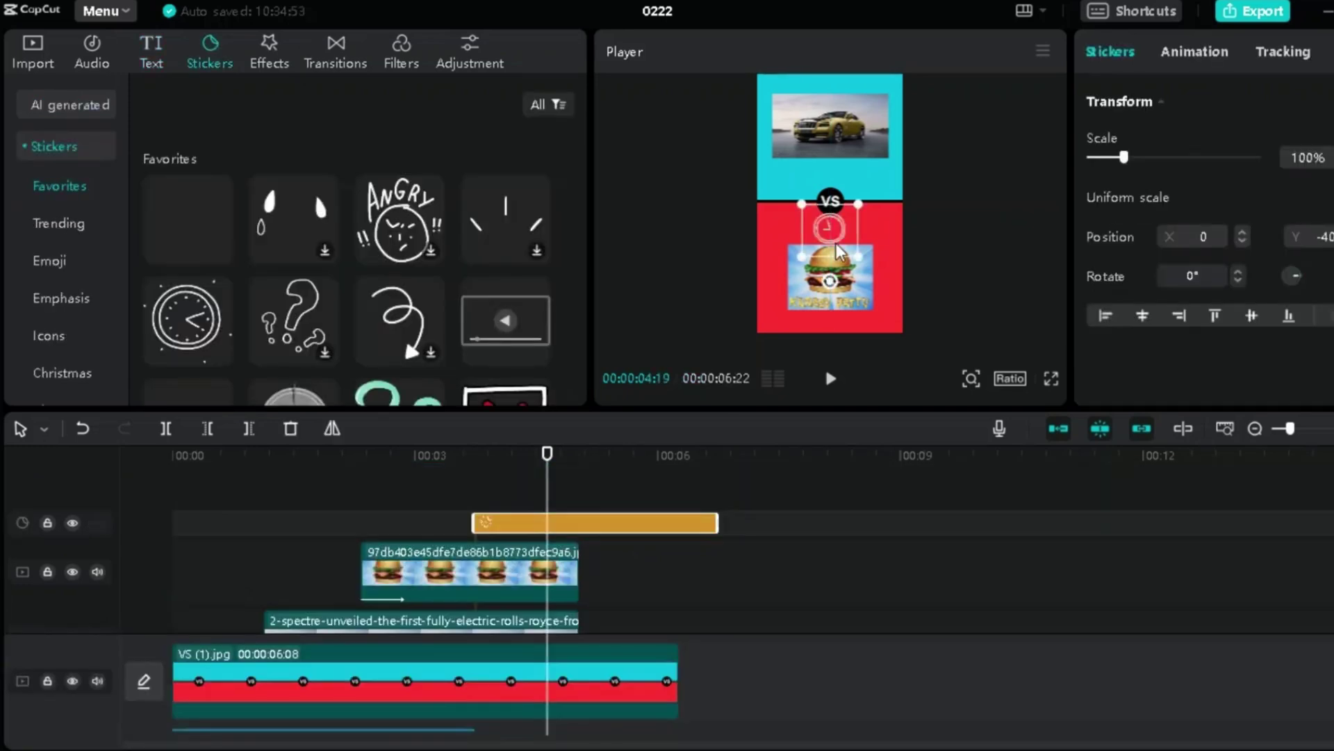
pyautogui.press('space')
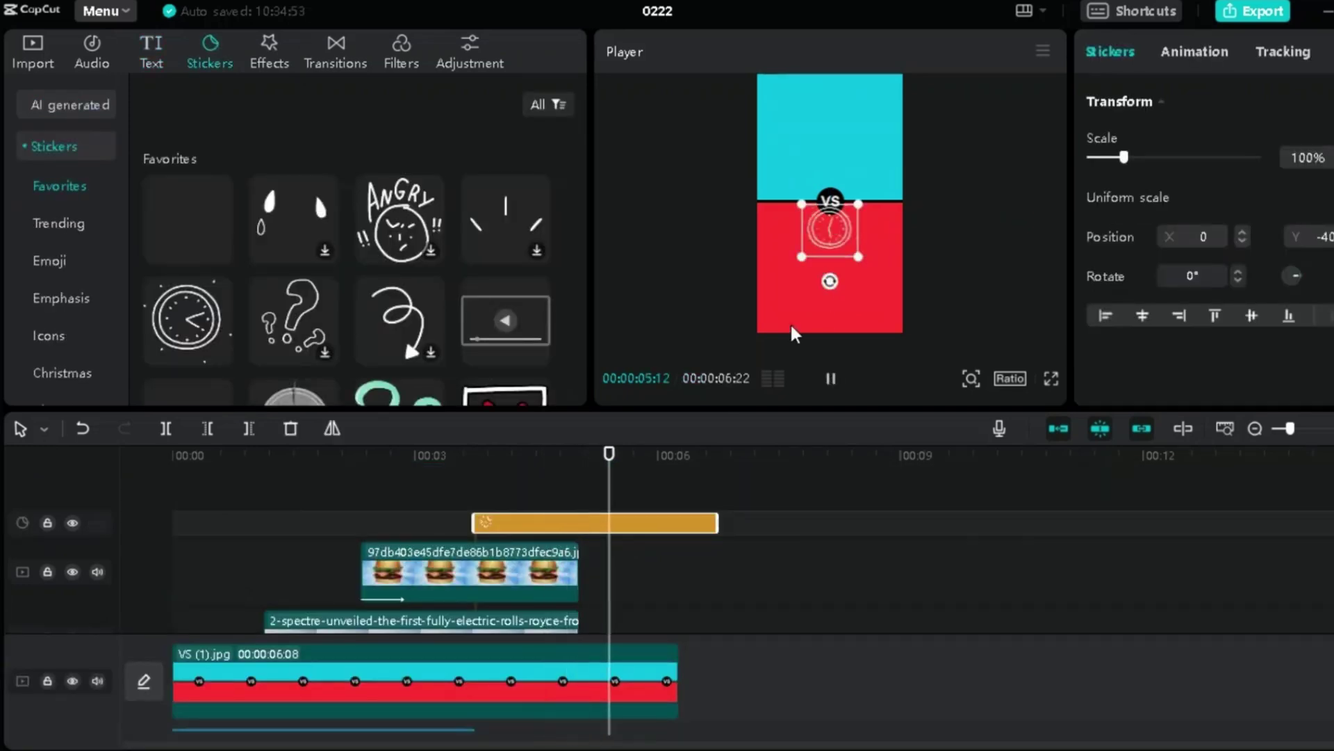
pyautogui.moveTo(673, 464); pyautogui.dragTo(444, 470)
pyautogui.press('space')
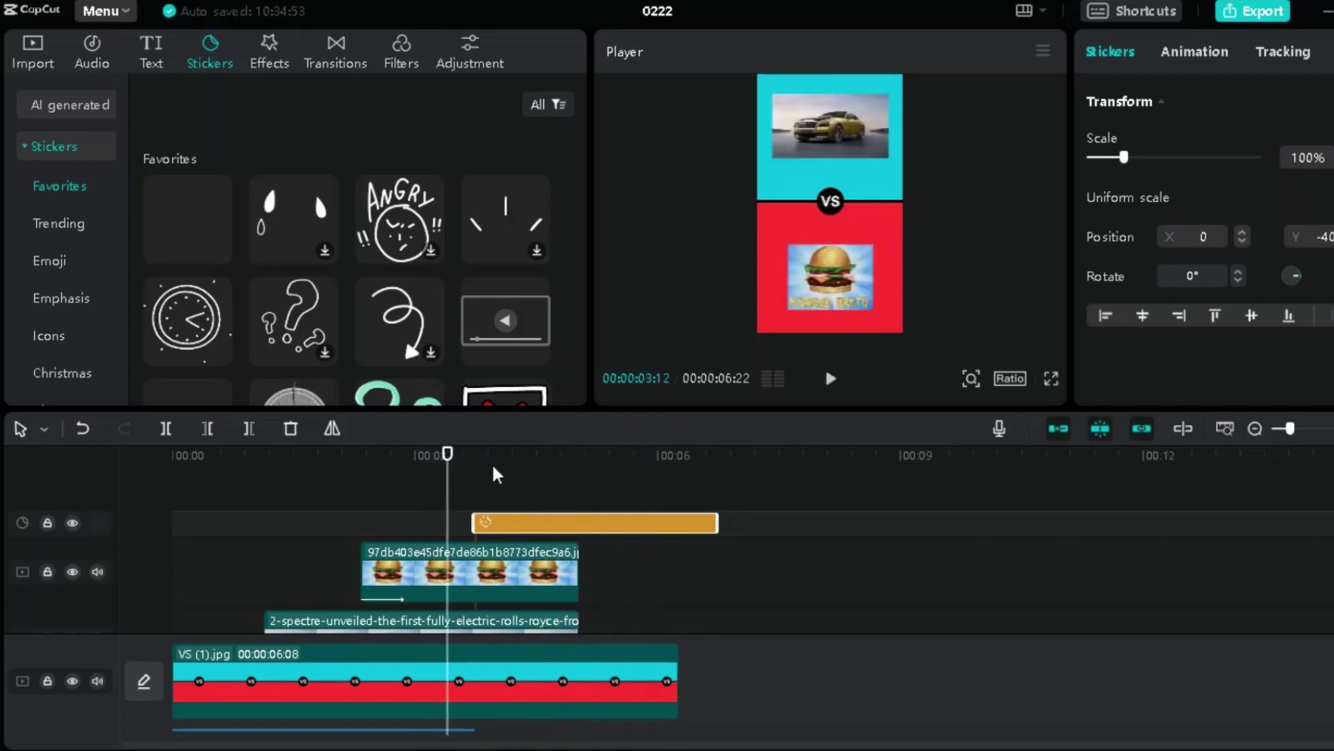